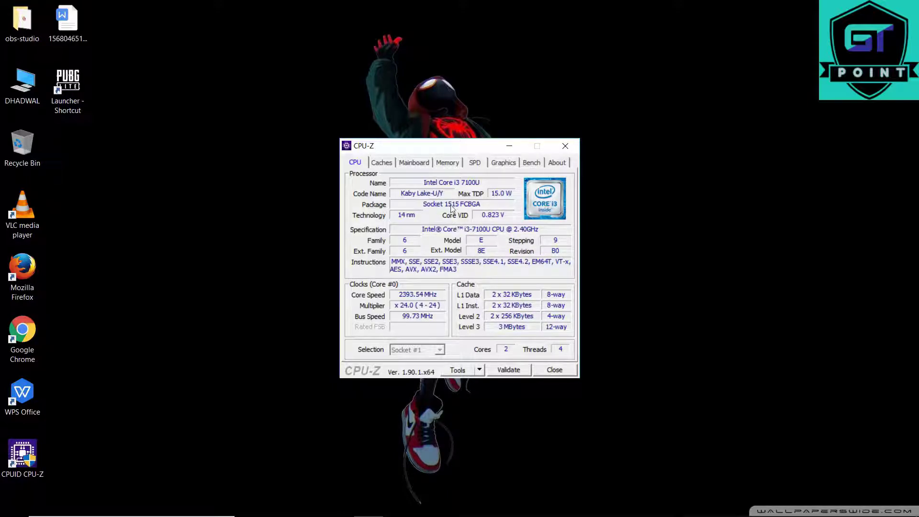
# Show CPU-Z's Graphics page, which lists Intel HD Graphics 620 from Hewlett-Packard.
pyautogui.click(503, 163)
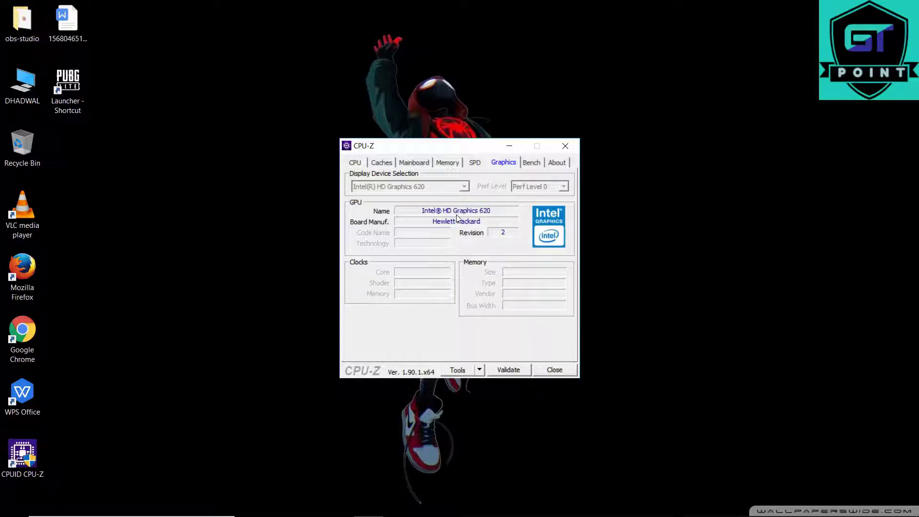
# Close CPU-Z and refresh the desktop several times from its right-click menu.
pyautogui.click(558, 147)
pyautogui.rightClick(398, 117)
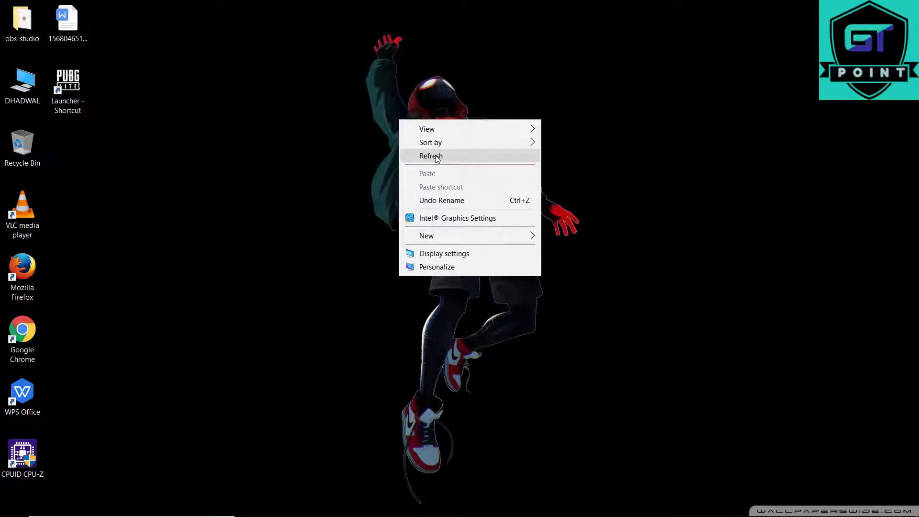
pyautogui.click(435, 154)
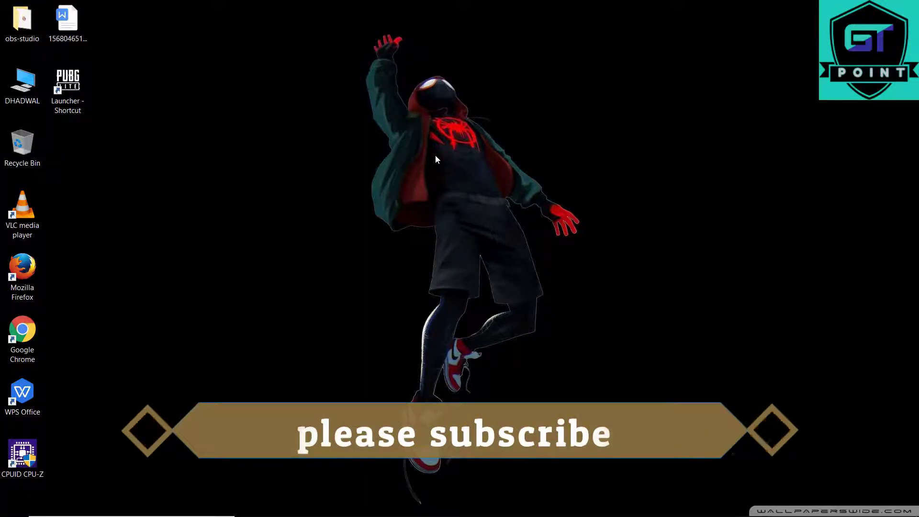
pyautogui.rightClick(381, 116)
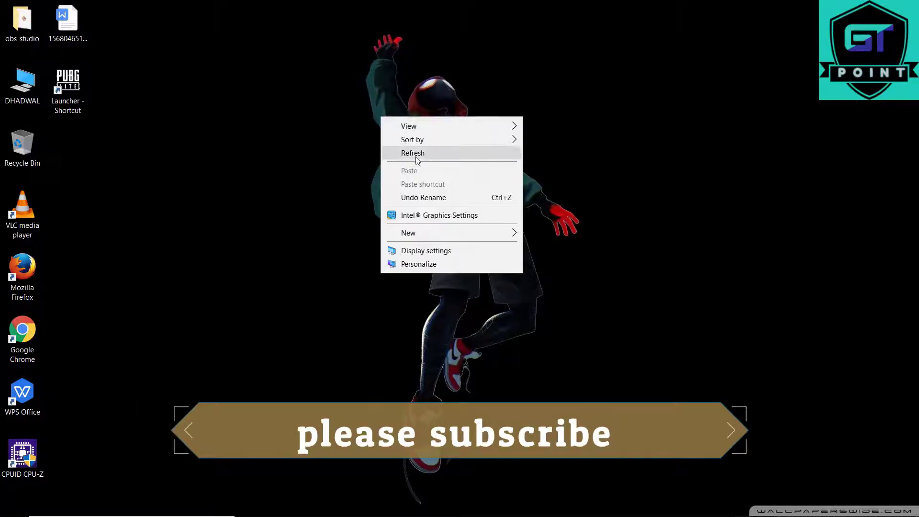
pyautogui.click(418, 154)
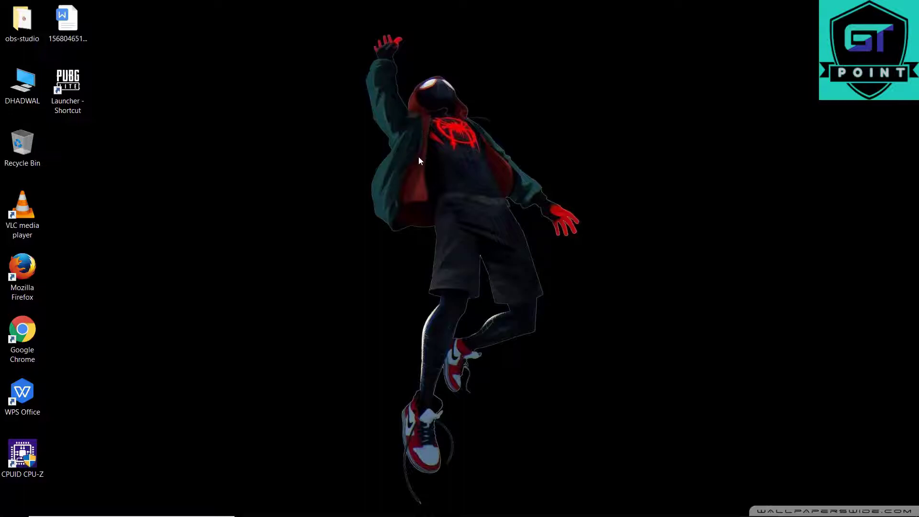
pyautogui.click(82, 98)
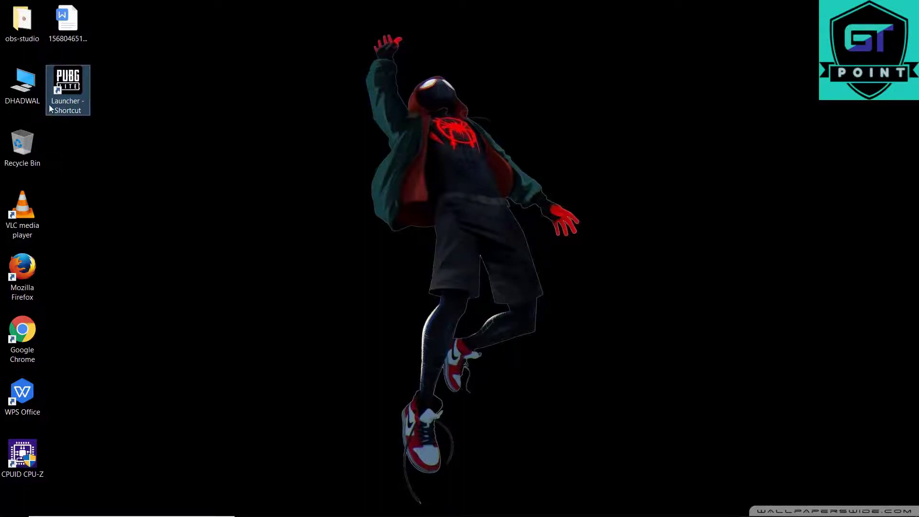
pyautogui.rightClick(364, 96)
pyautogui.click(401, 138)
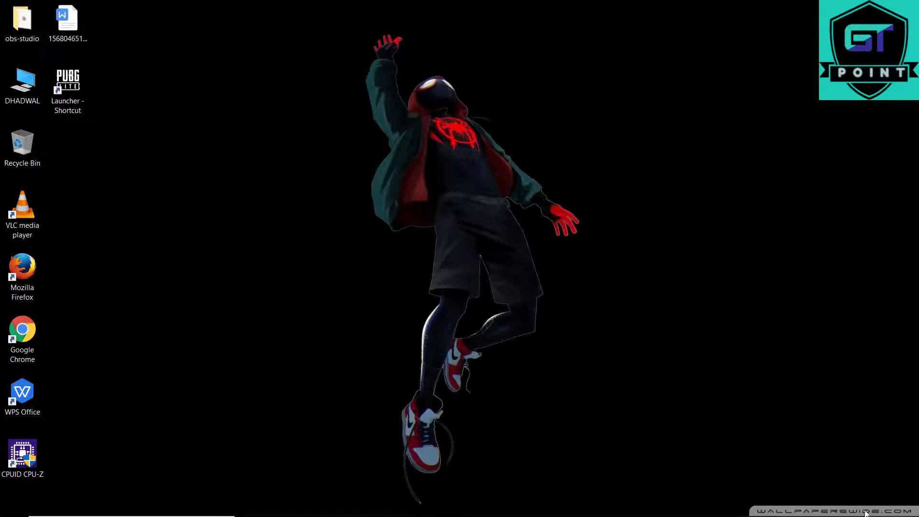
pyautogui.rightClick(469, 259)
# Refresh the desktop and briefly check the speaker volume level.
pyautogui.click(501, 296)
pyautogui.moveTo(838, 514)
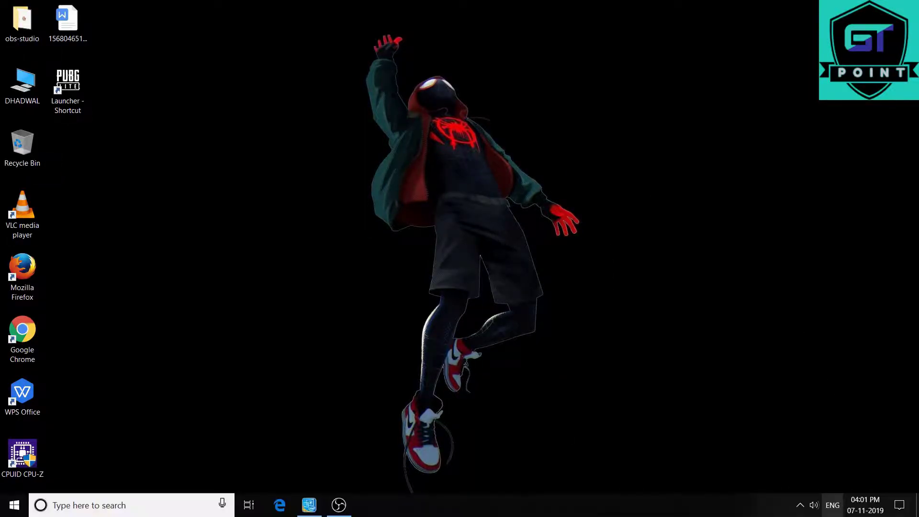
pyautogui.click(816, 507)
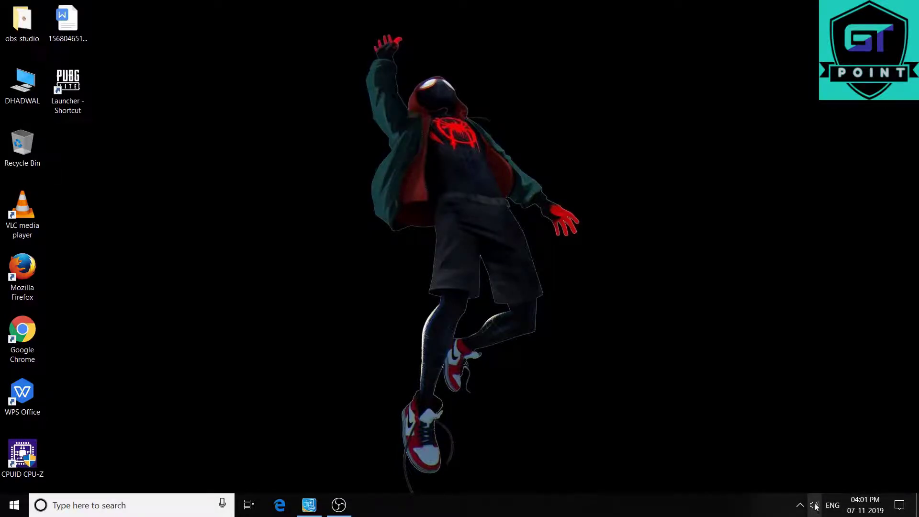
pyautogui.click(771, 356)
# From the hidden tray icons, set the battery power mode slider to Best performance.
pyautogui.click(800, 505)
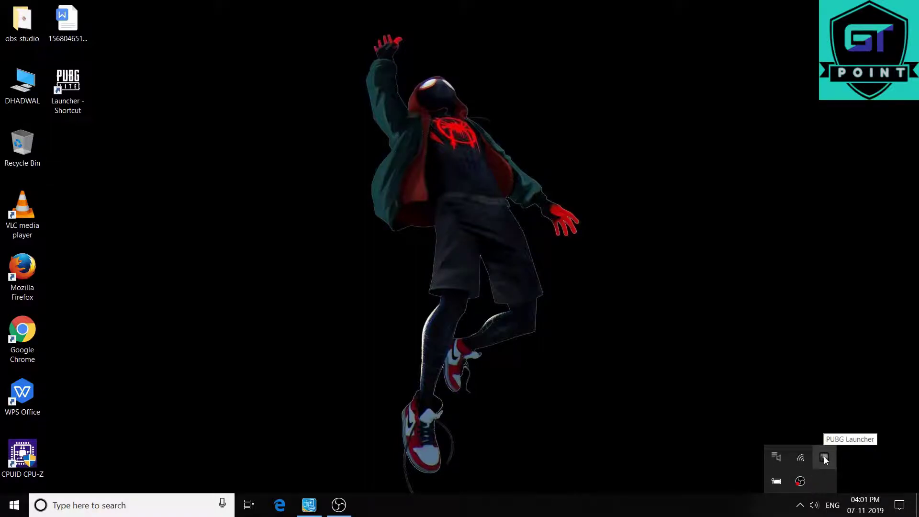
pyautogui.click(772, 481)
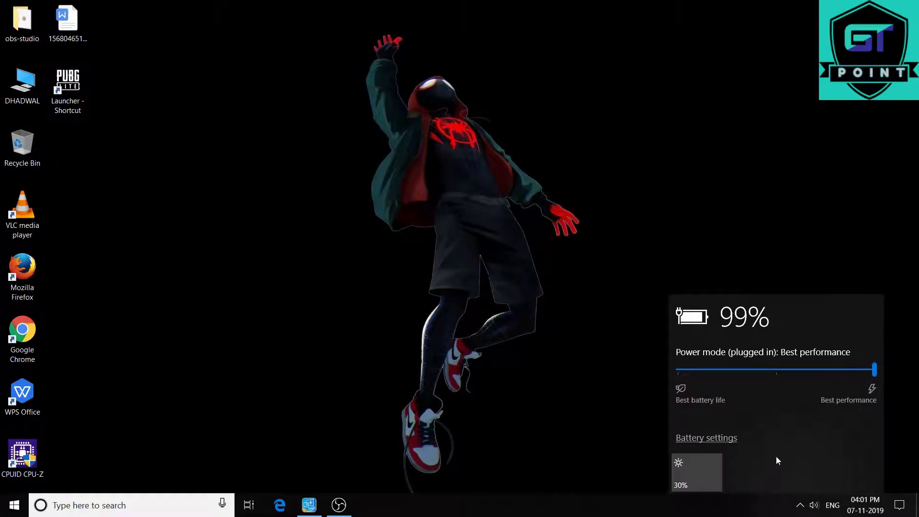
pyautogui.click(781, 376)
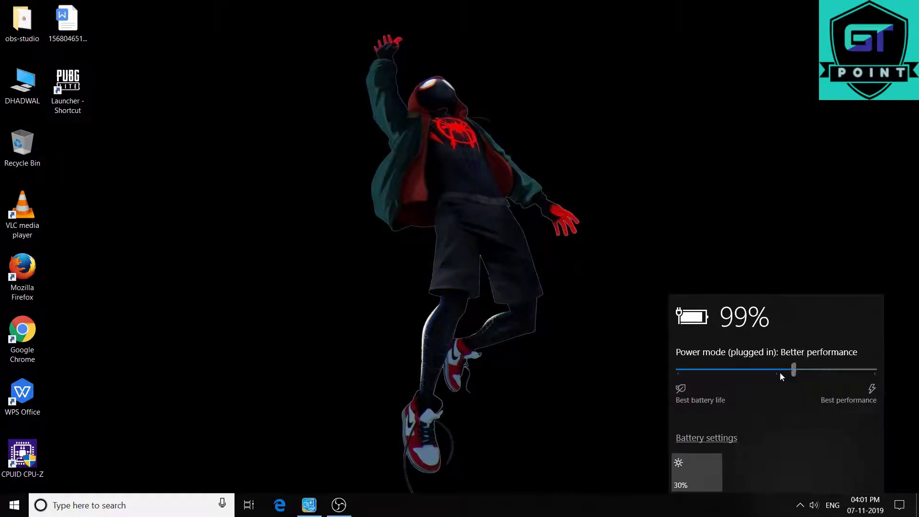
pyautogui.click(862, 368)
pyautogui.moveTo(876, 370)
pyautogui.mouseDown()
pyautogui.moveTo(800, 394)
pyautogui.moveTo(903, 381)
pyautogui.moveTo(861, 373)
pyautogui.mouseUp()
# Refresh the desktop and launch Intel Graphics Settings from the desktop menu.
pyautogui.click(592, 73)
pyautogui.rightClick(593, 74)
pyautogui.click(630, 111)
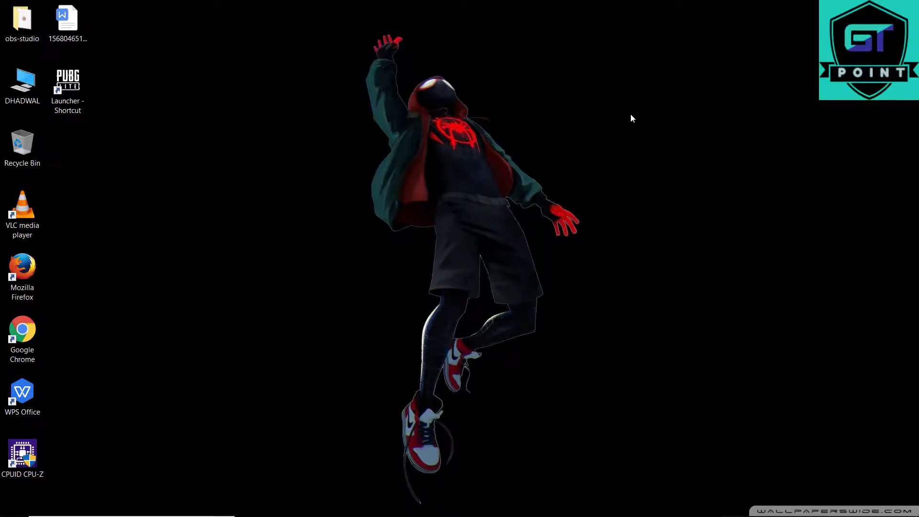
pyautogui.moveTo(386, 515)
pyautogui.rightClick(376, 216)
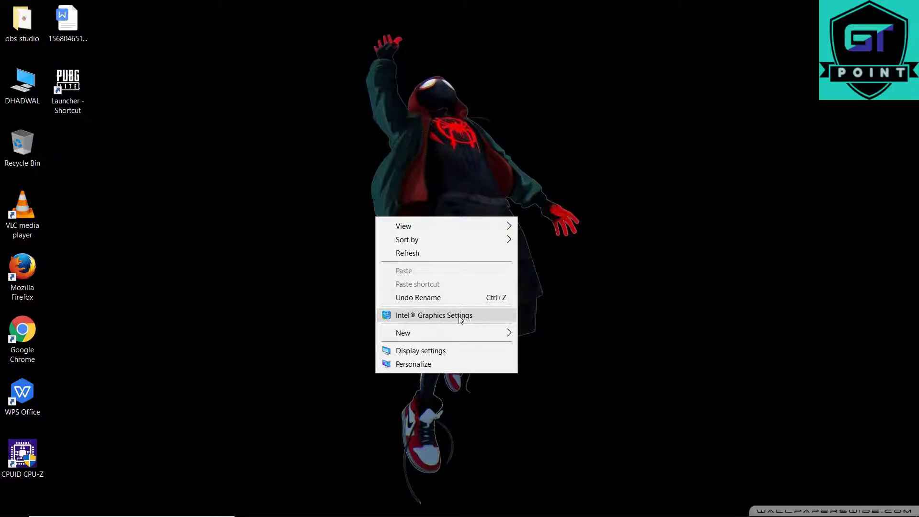
pyautogui.rightClick(418, 157)
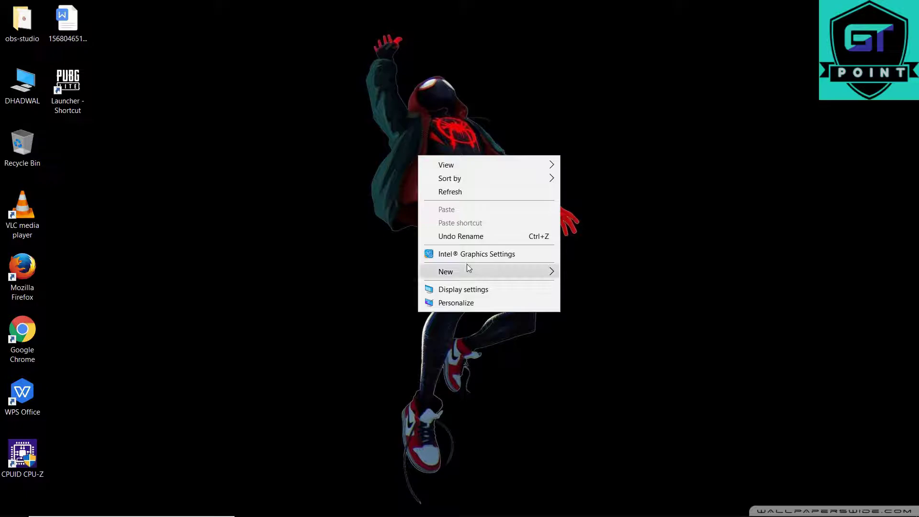
pyautogui.click(459, 259)
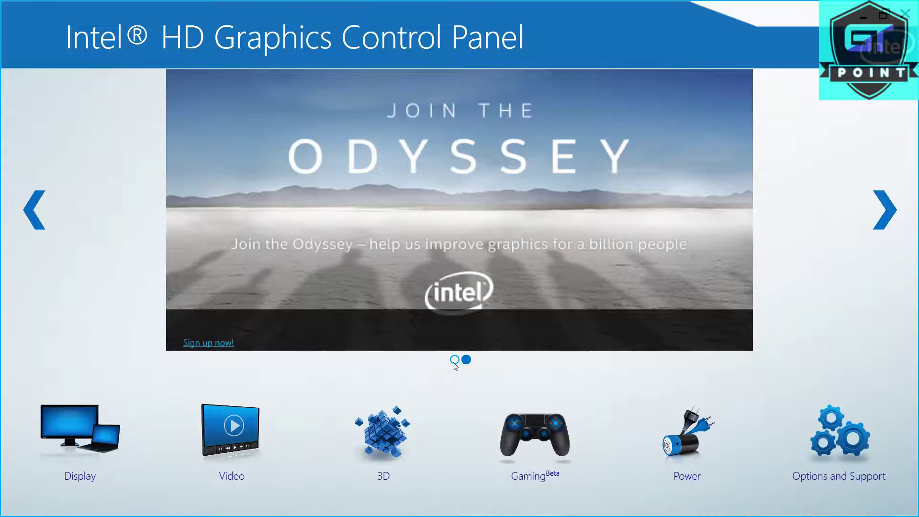
# Under Power, set both the On Battery and Plugged In plans to Maximum Performance.
pyautogui.click(685, 481)
pyautogui.click(664, 94)
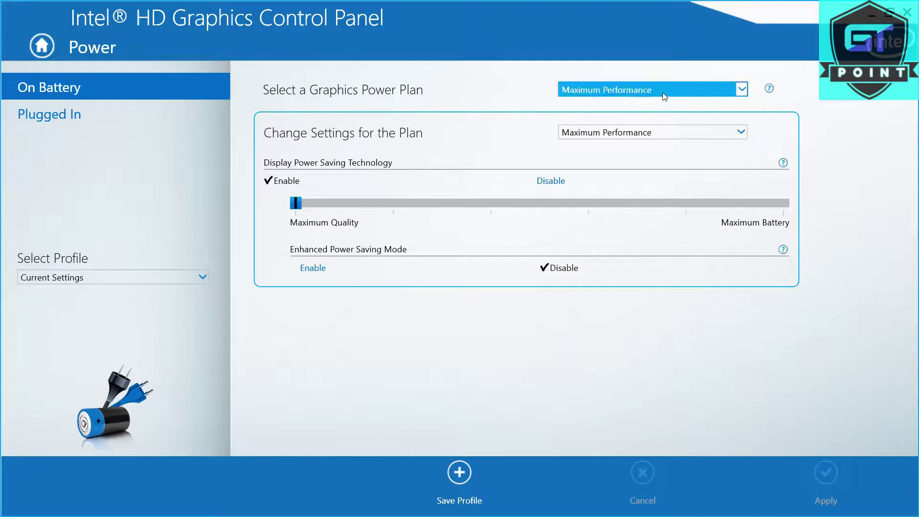
pyautogui.click(623, 151)
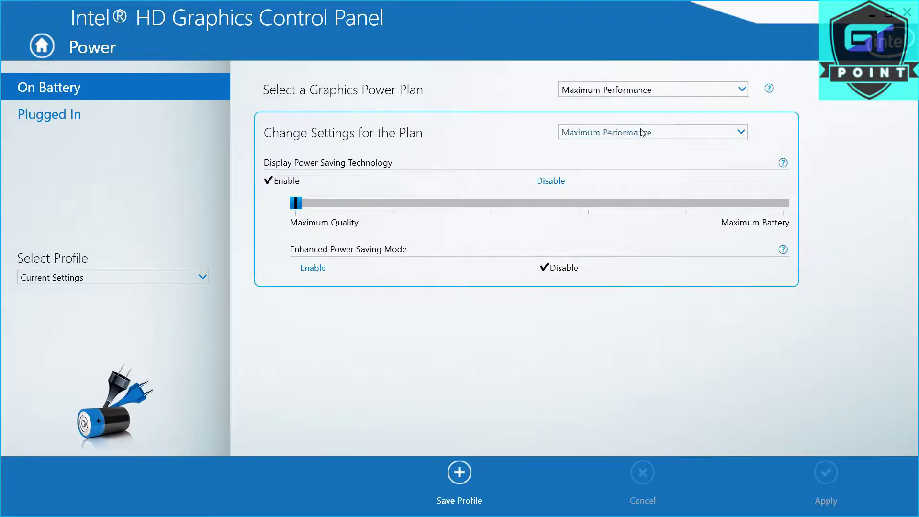
pyautogui.click(642, 133)
pyautogui.click(622, 188)
pyautogui.click(42, 116)
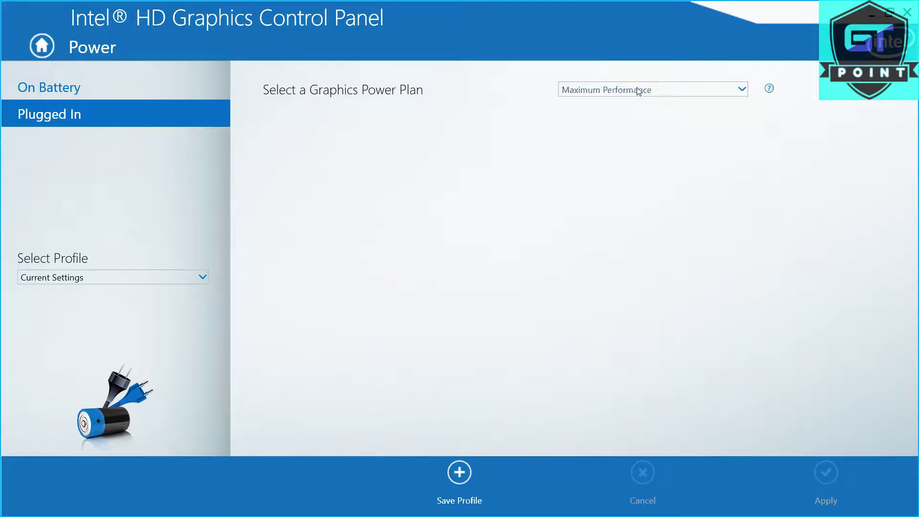
pyautogui.click(611, 91)
pyautogui.click(620, 148)
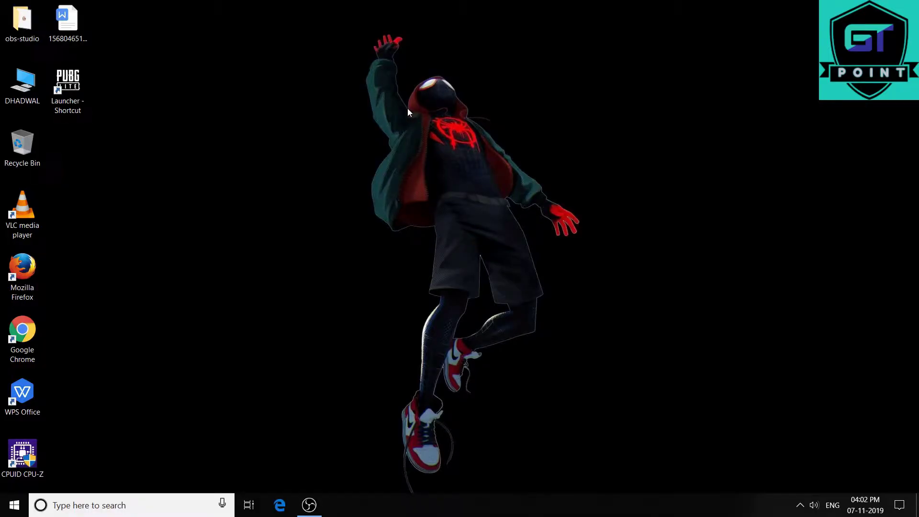
pyautogui.rightClick(408, 109)
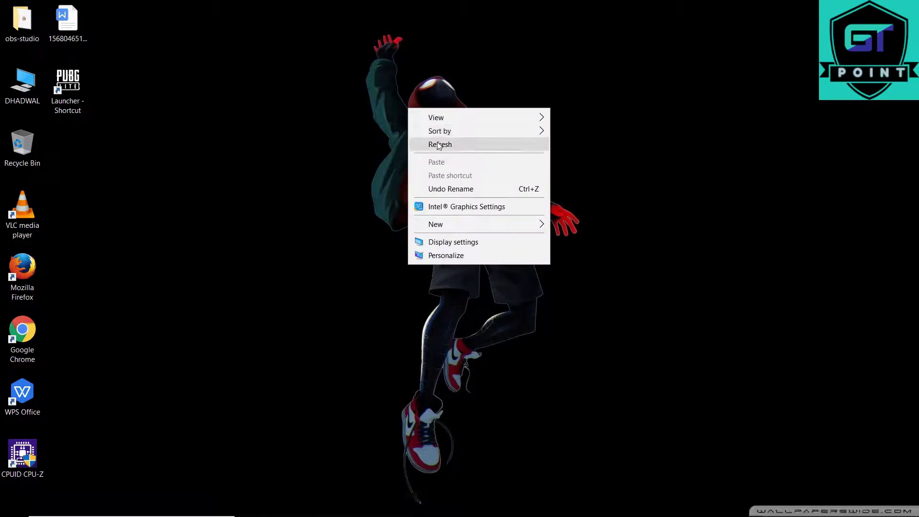
pyautogui.click(438, 143)
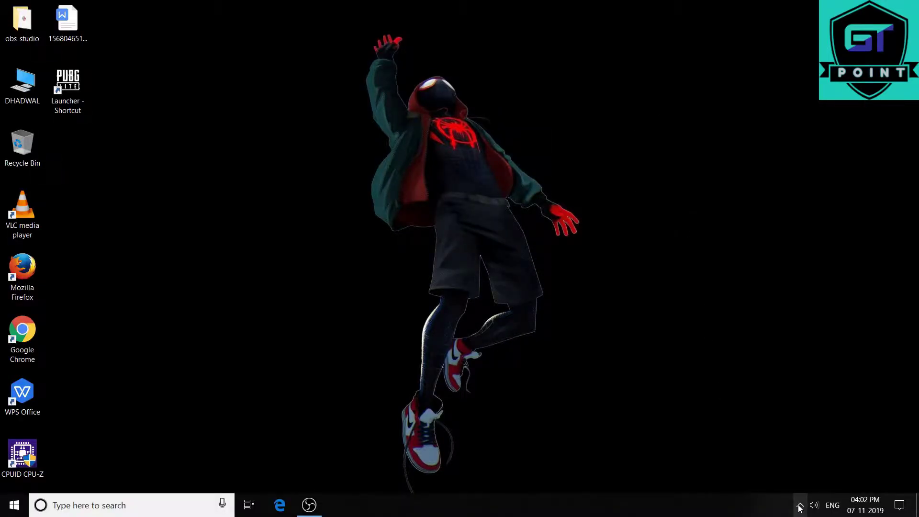
pyautogui.rightClick(299, 217)
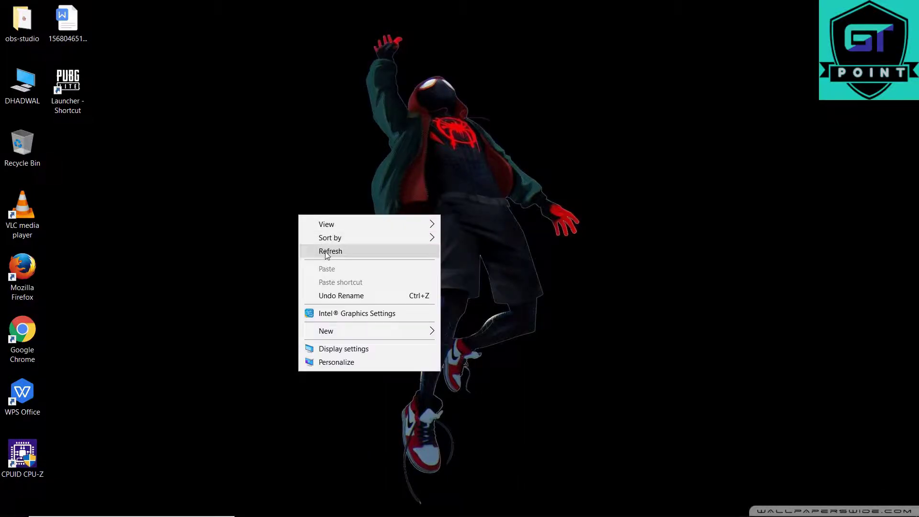
pyautogui.click(325, 251)
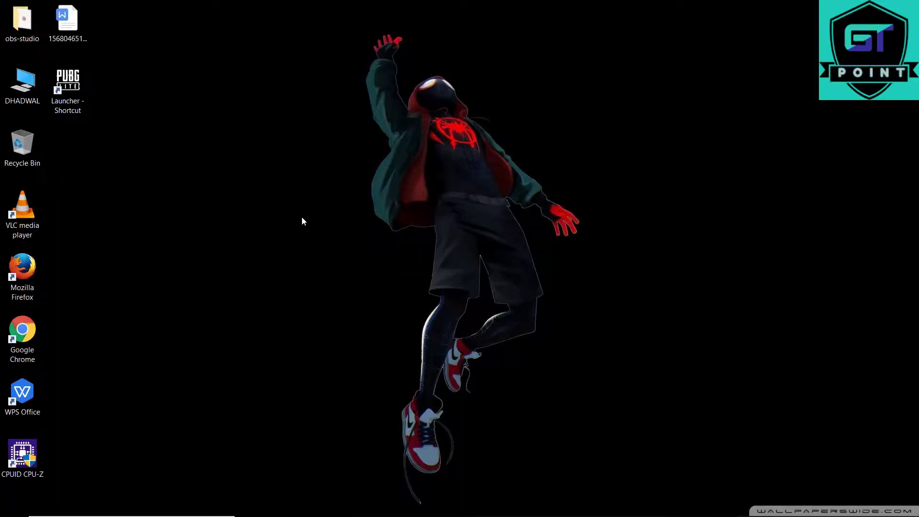
pyautogui.rightClick(392, 146)
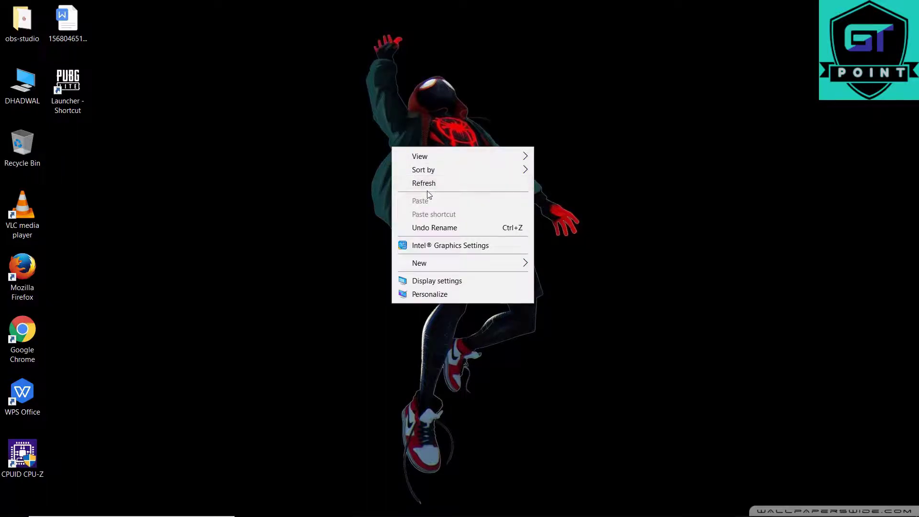
pyautogui.click(427, 186)
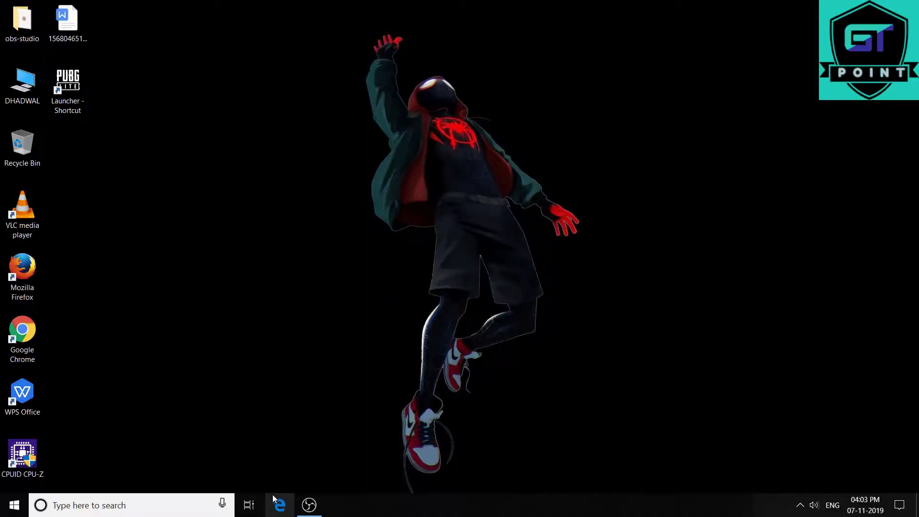
# Go to Start > Settings > Gaming > Graphics settings.
pyautogui.click(4, 515)
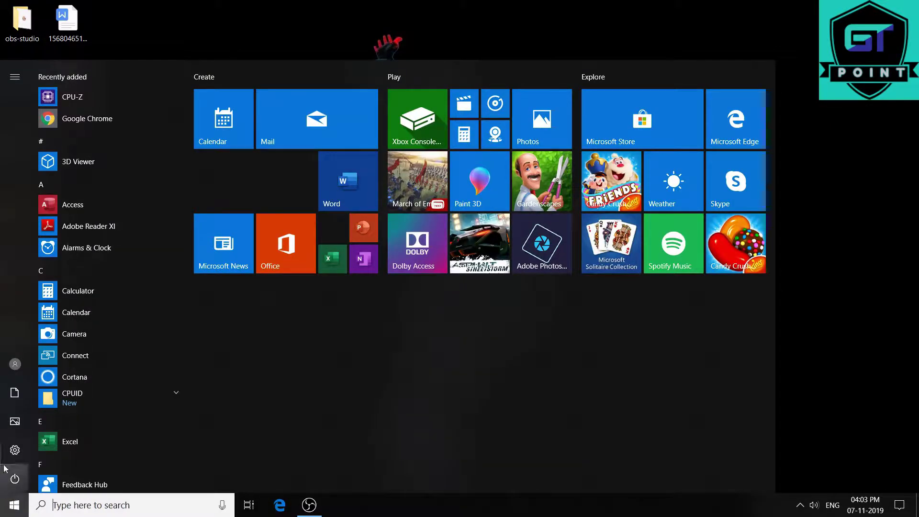
pyautogui.click(10, 458)
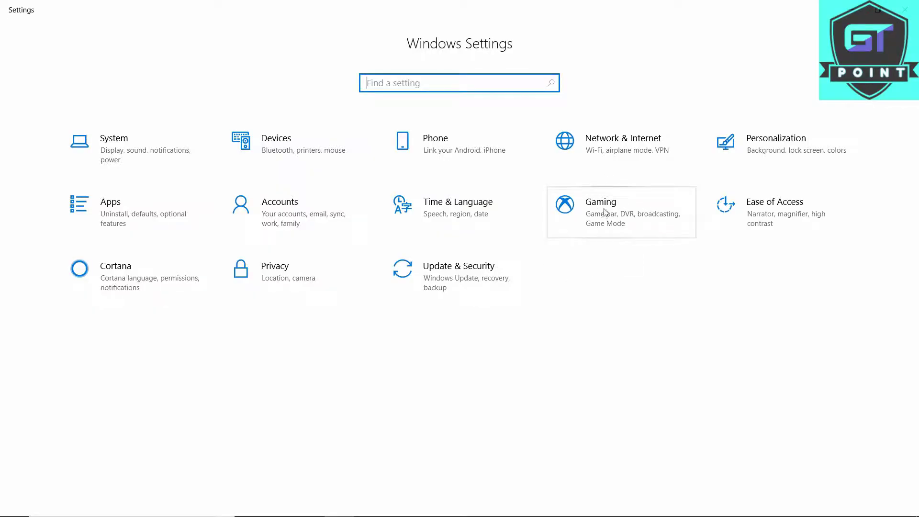
pyautogui.click(606, 213)
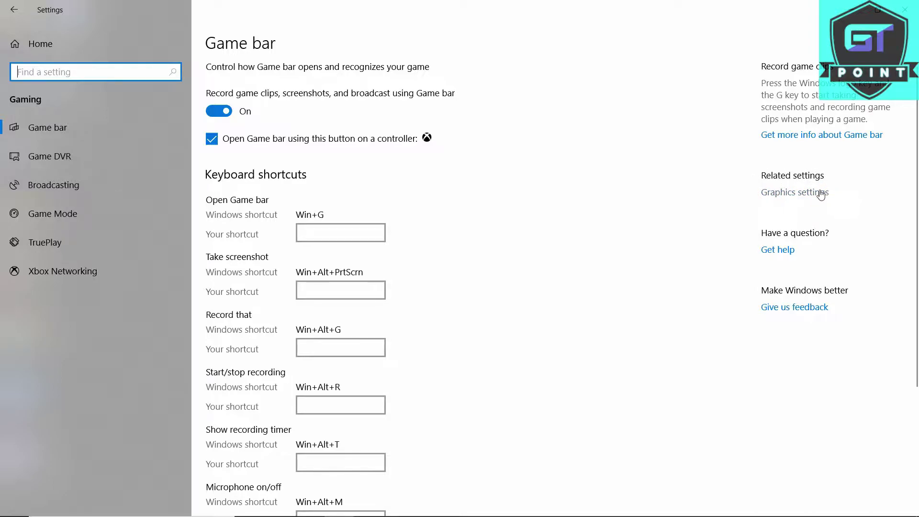
pyautogui.click(796, 197)
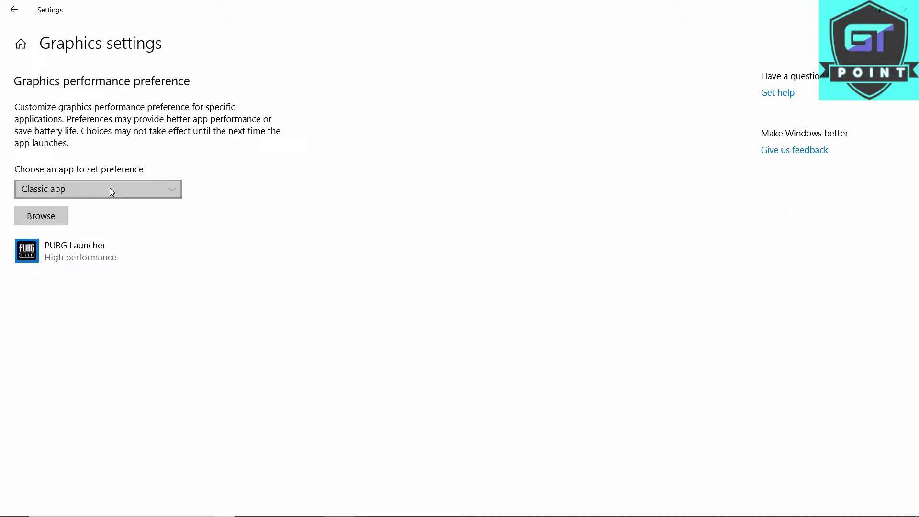
# Choose Classic app as the app type for the graphics preference.
pyautogui.click(111, 192)
pyautogui.click(89, 187)
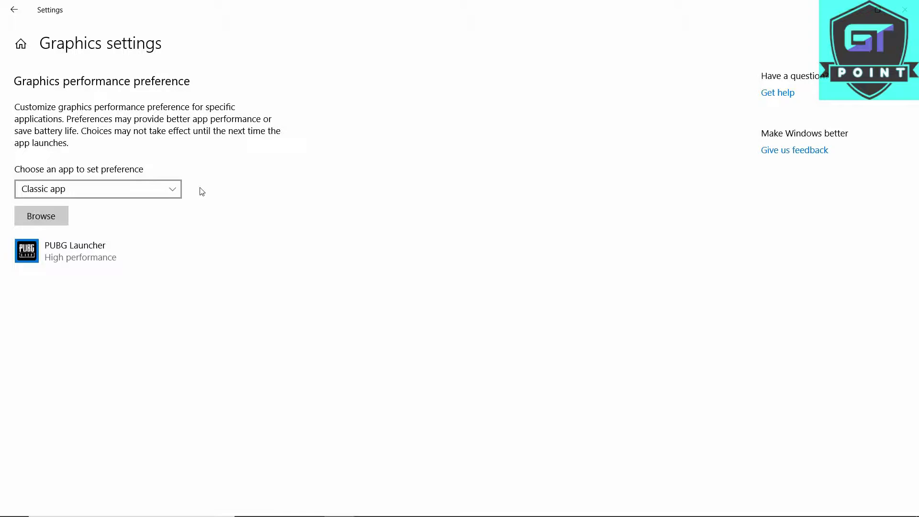
pyautogui.click(47, 192)
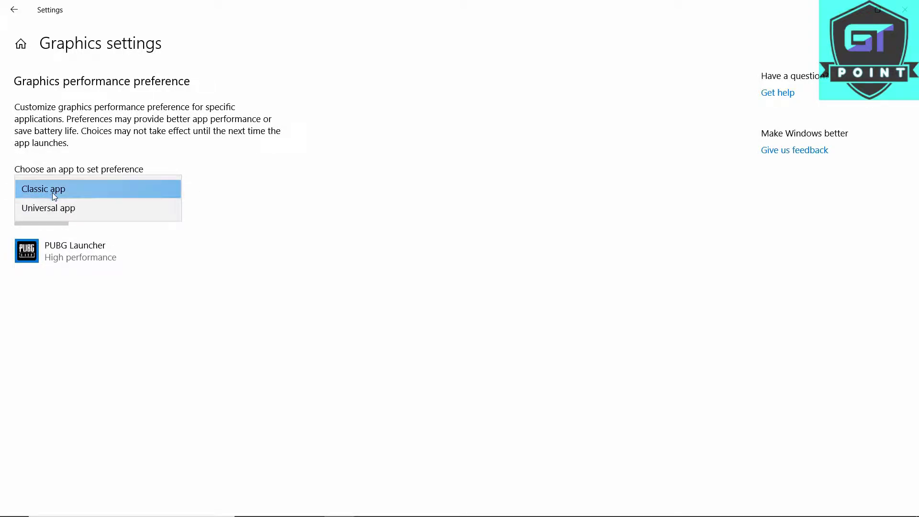
pyautogui.click(82, 188)
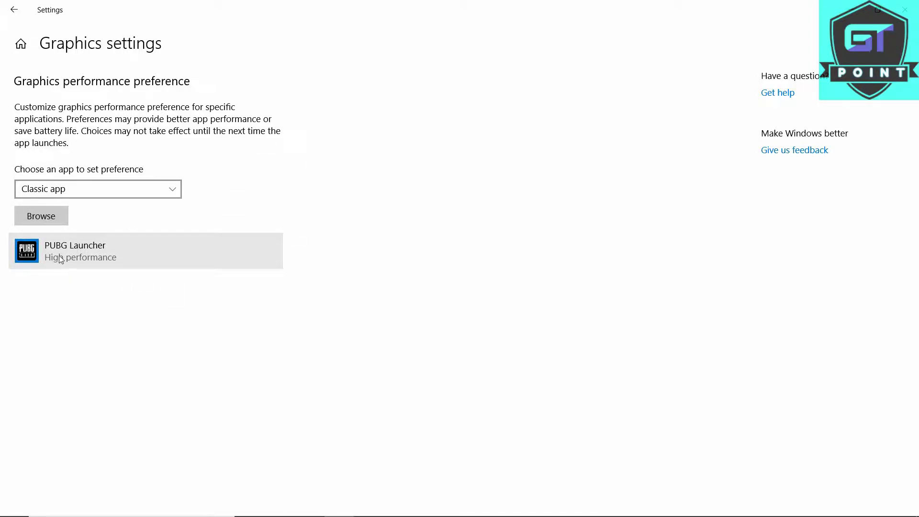
# Browse to C:\Program Files (x86)\PUBGLite and add the Launcher application.
pyautogui.click(41, 216)
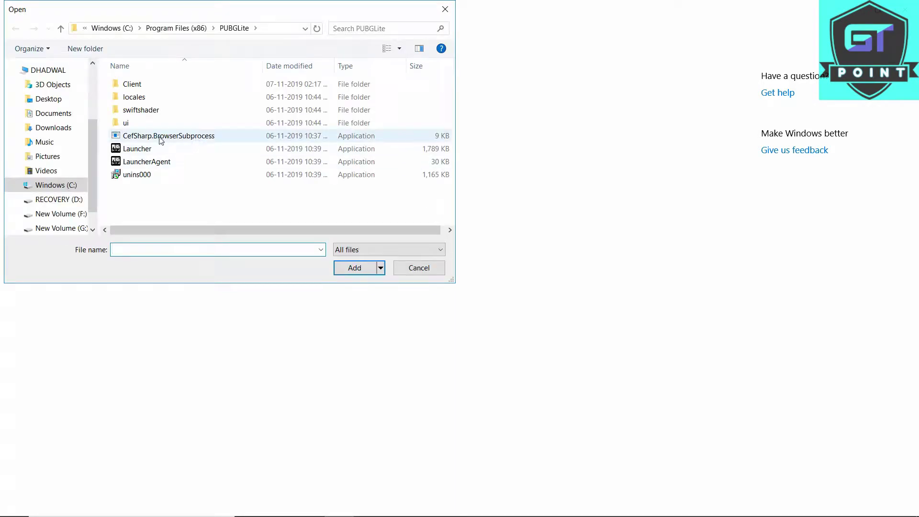
pyautogui.click(50, 186)
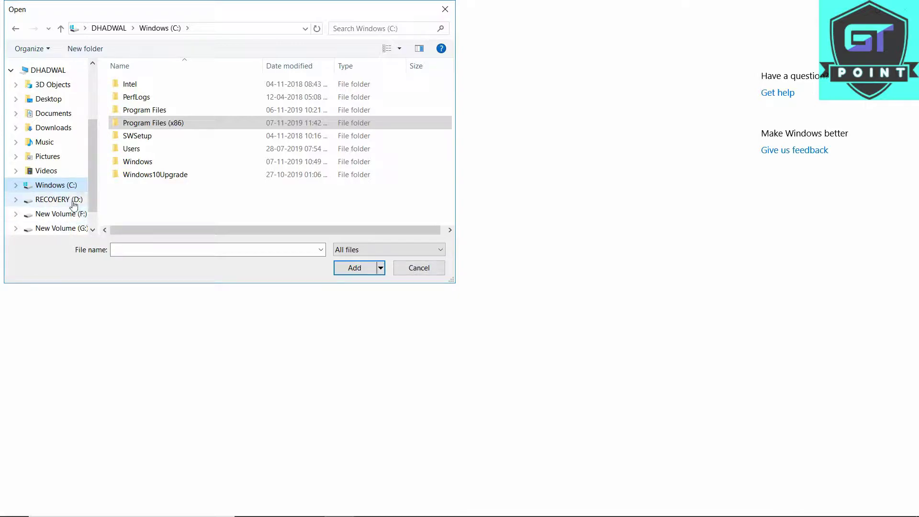
pyautogui.click(48, 190)
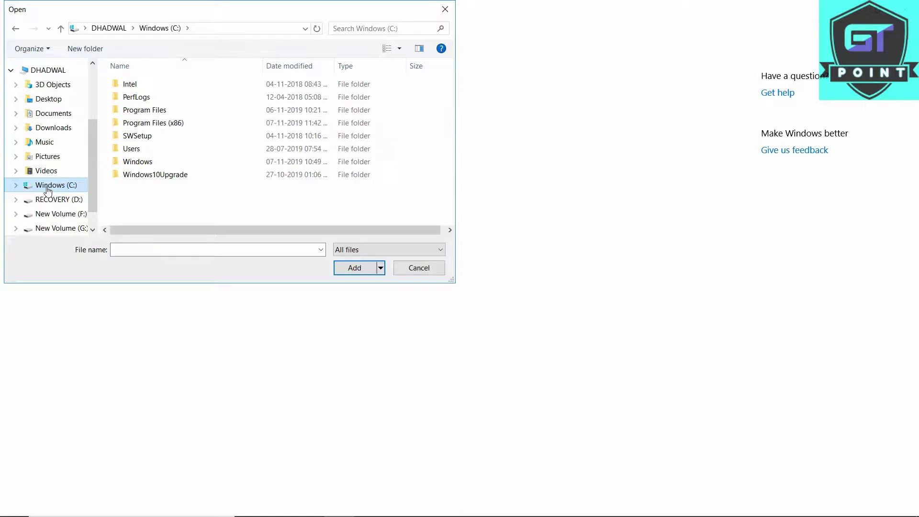
pyautogui.doubleClick(181, 123)
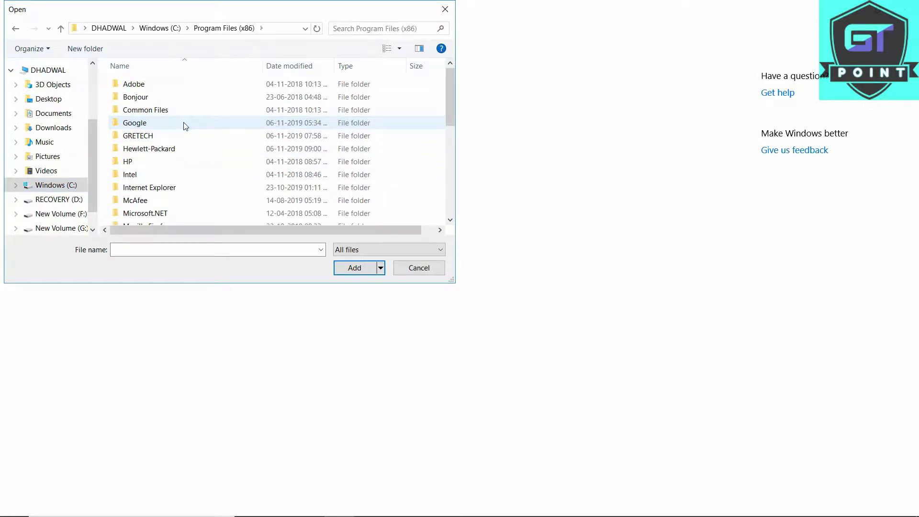
pyautogui.click(239, 174)
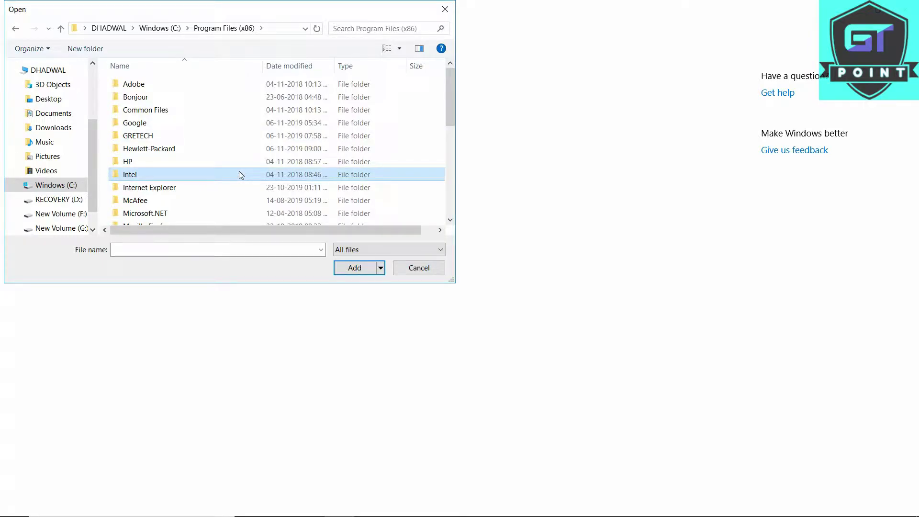
pyautogui.press('p')
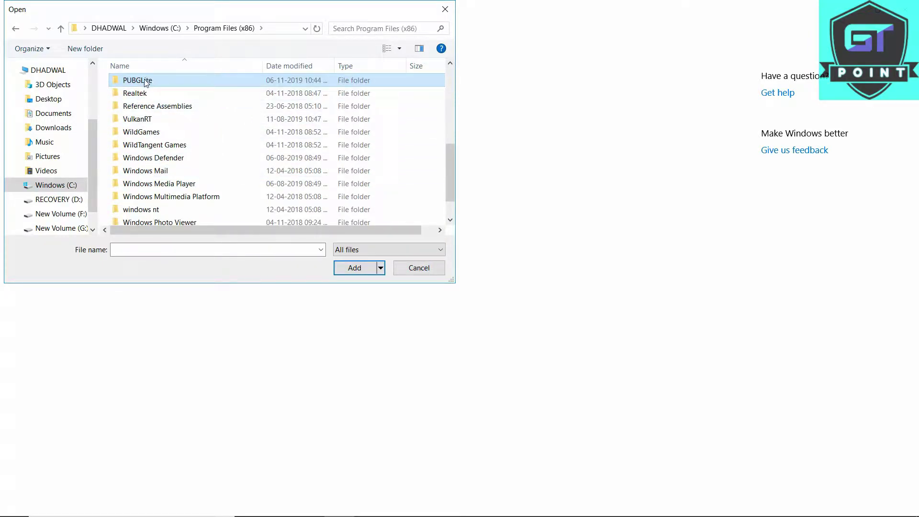
pyautogui.doubleClick(162, 84)
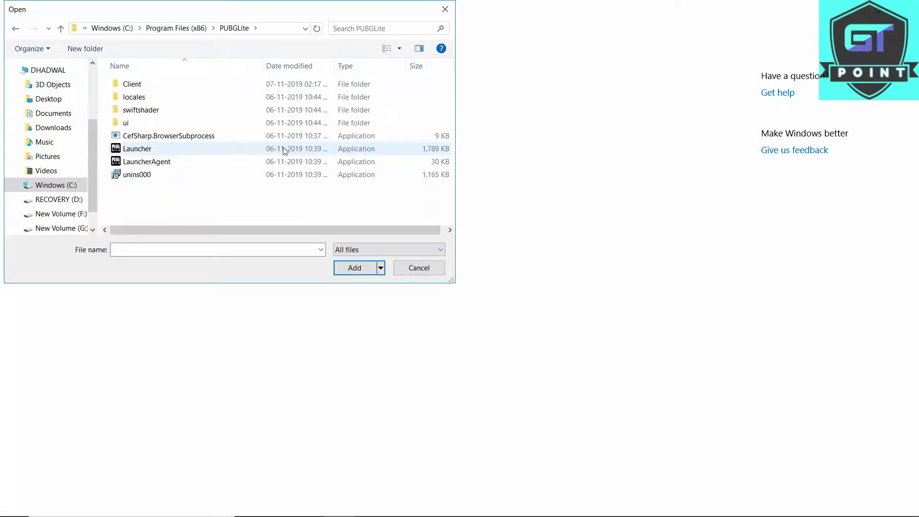
pyautogui.click(309, 151)
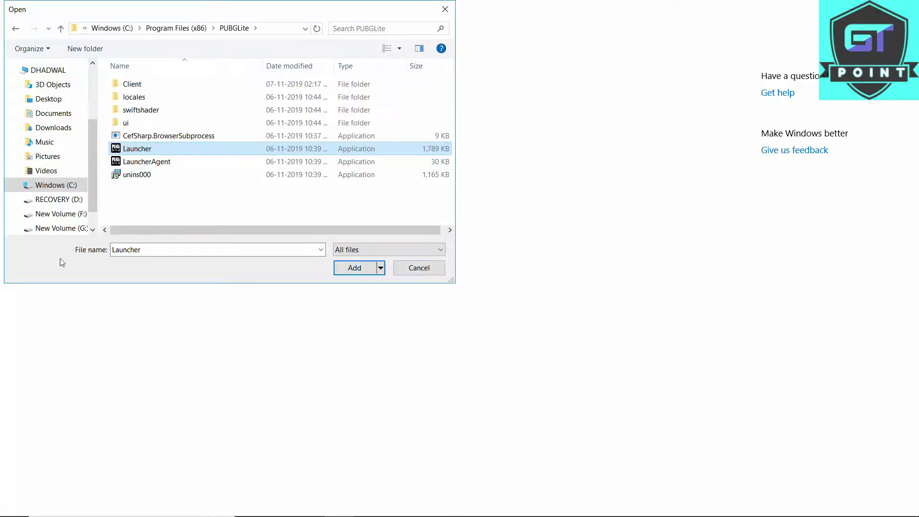
pyautogui.click(354, 268)
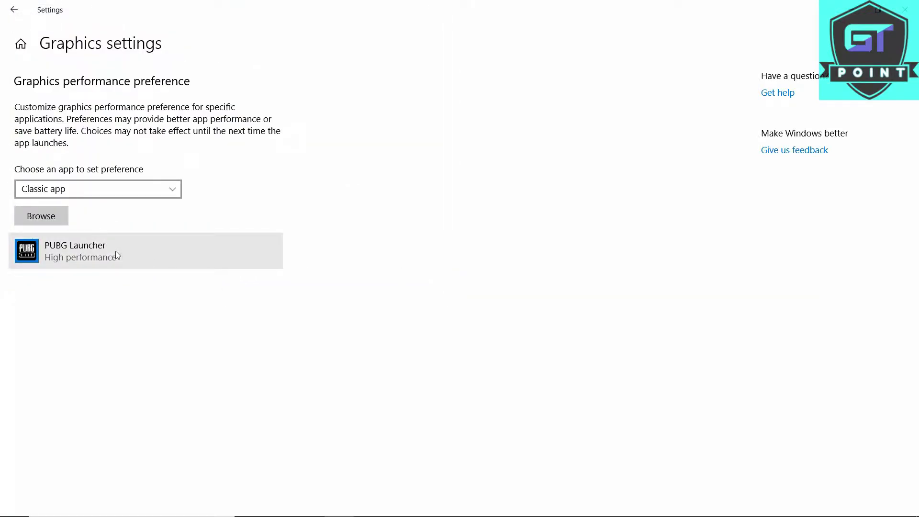
# Set PUBG Launcher's graphics preference to High performance and save it.
pyautogui.click(116, 250)
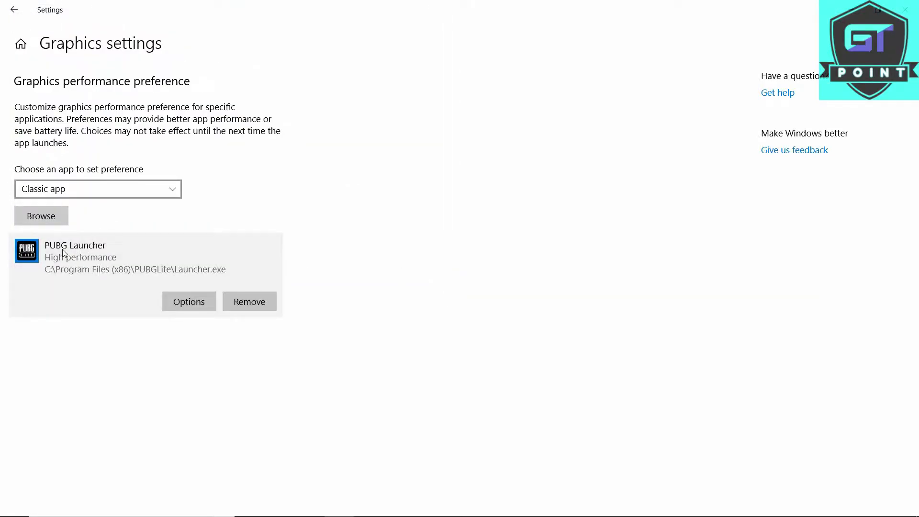
pyautogui.click(190, 304)
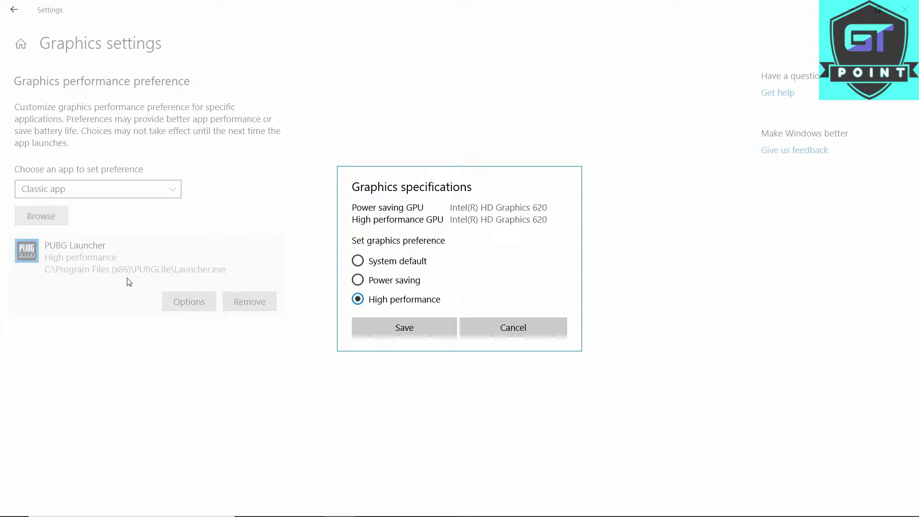
pyautogui.click(359, 261)
pyautogui.click(362, 297)
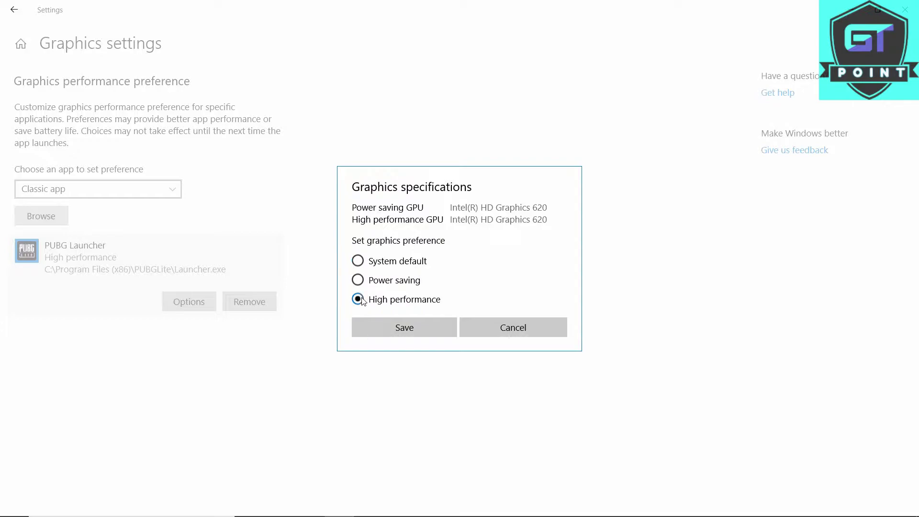
pyautogui.click(421, 326)
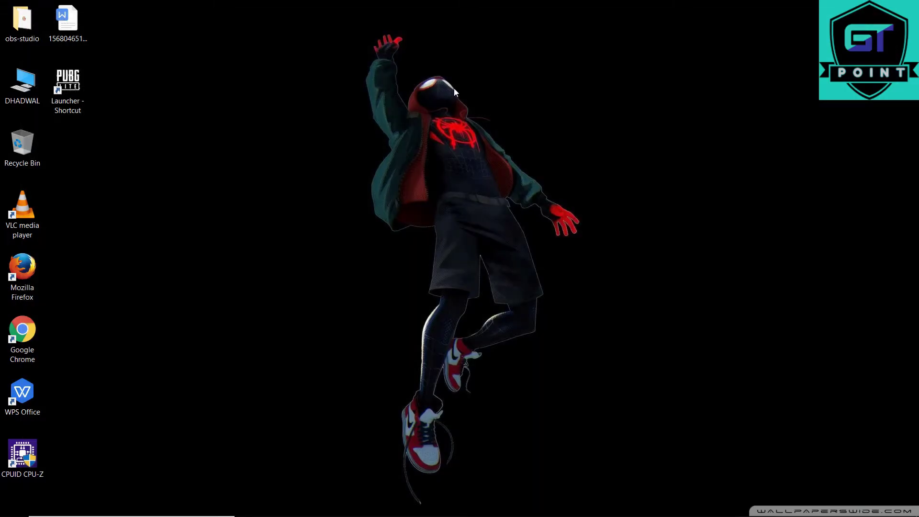
# Refresh the desktop, then reach the HP Recommended plan's display and sleep settings via Power Options.
pyautogui.rightClick(445, 81)
pyautogui.click(478, 115)
pyautogui.click(804, 507)
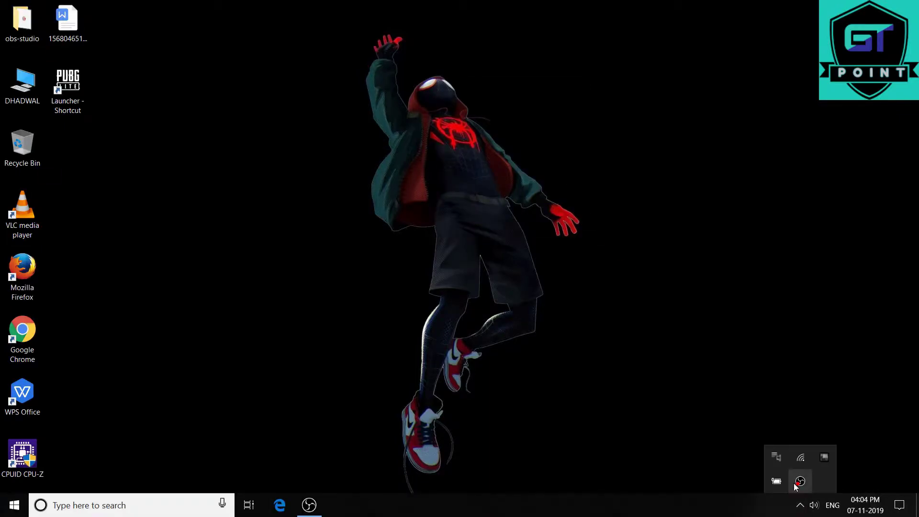
pyautogui.rightClick(774, 485)
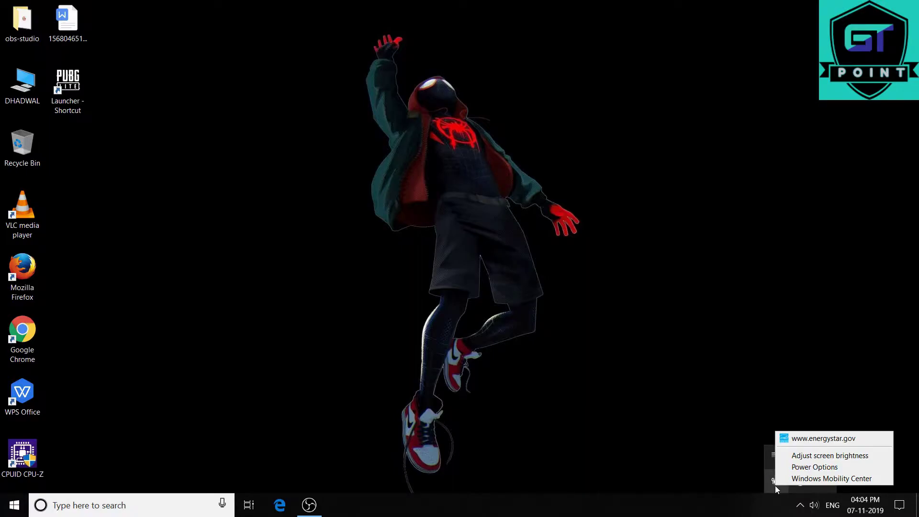
pyautogui.click(813, 468)
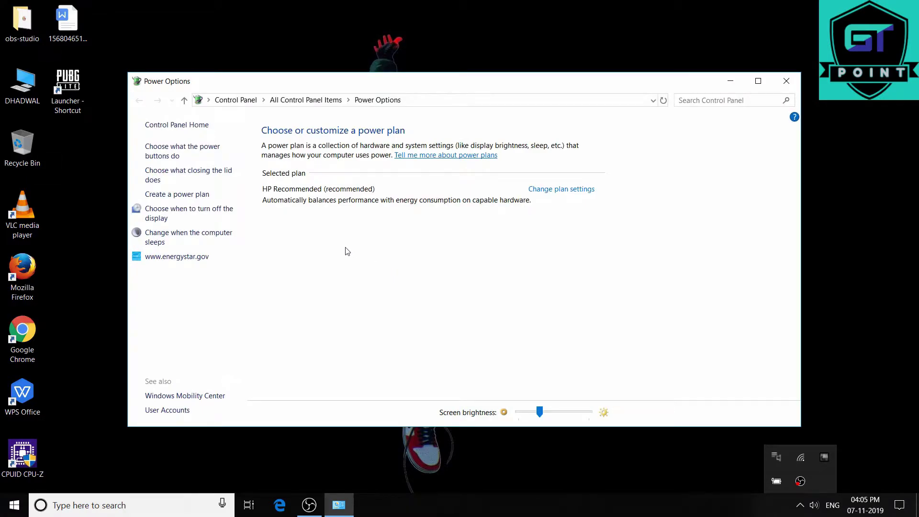
pyautogui.click(192, 217)
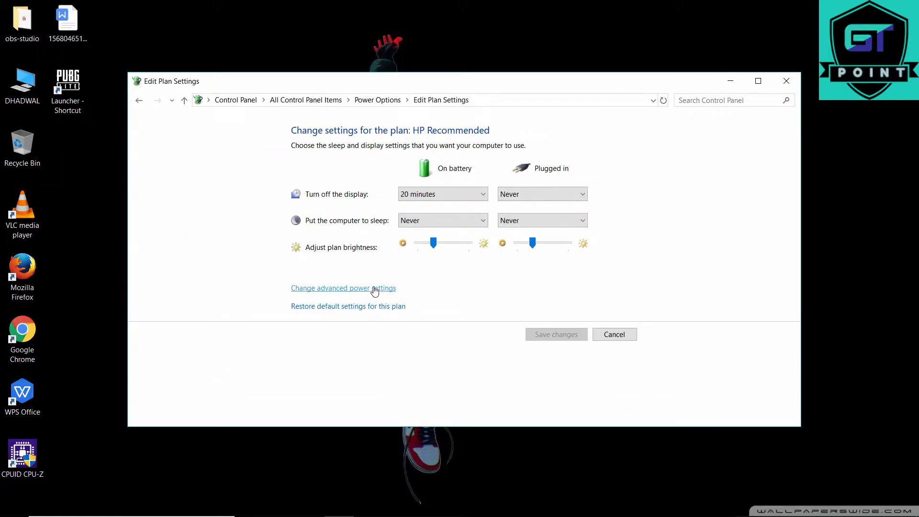
# In advanced power settings, expand Intel(R) Graphics Settings > Intel(R) Graphics Power Plan.
pyautogui.click(367, 289)
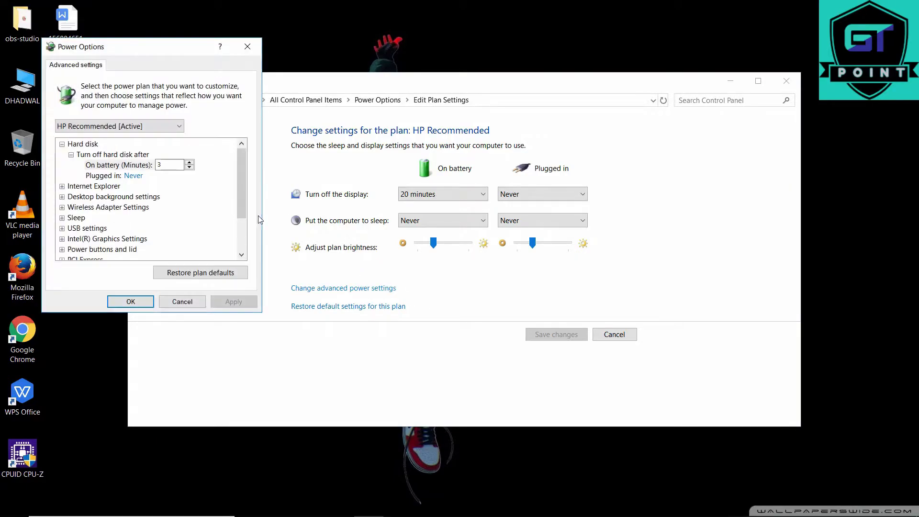
pyautogui.scroll(-1, 242, 176)
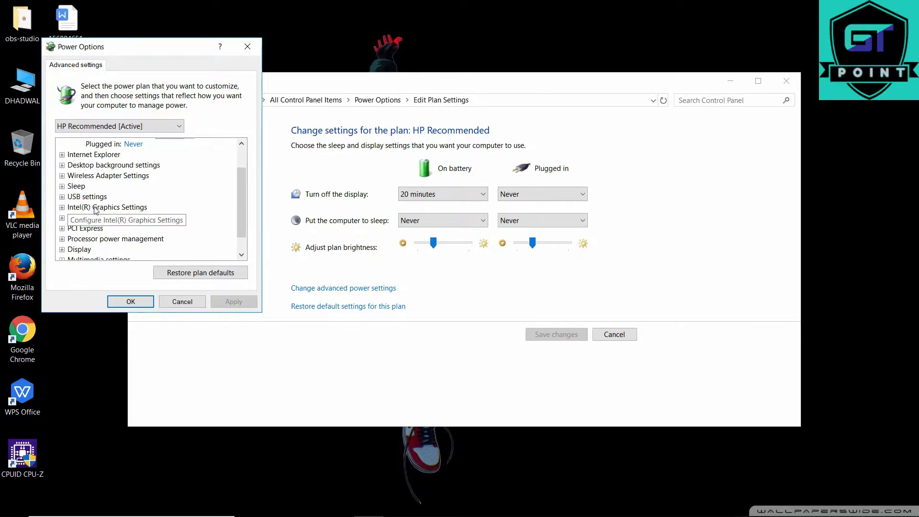
pyautogui.click(61, 207)
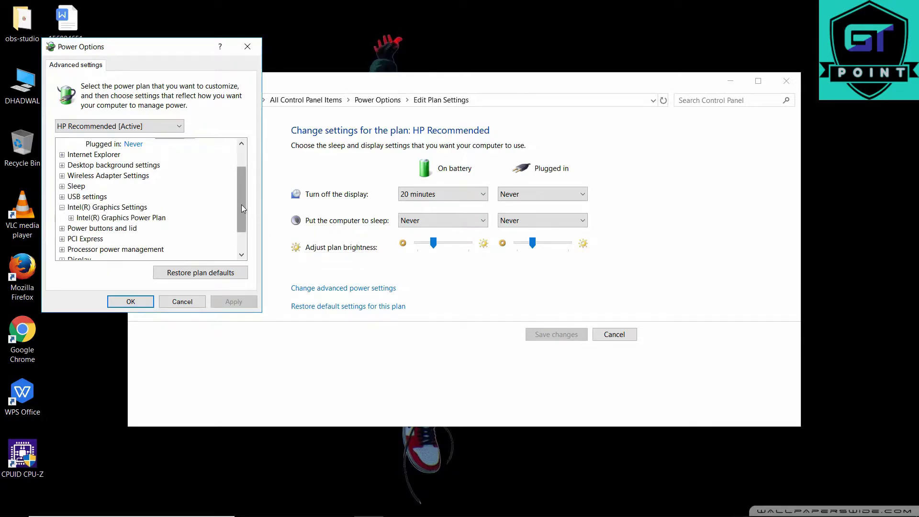
pyautogui.moveTo(242, 205); pyautogui.dragTo(242, 209)
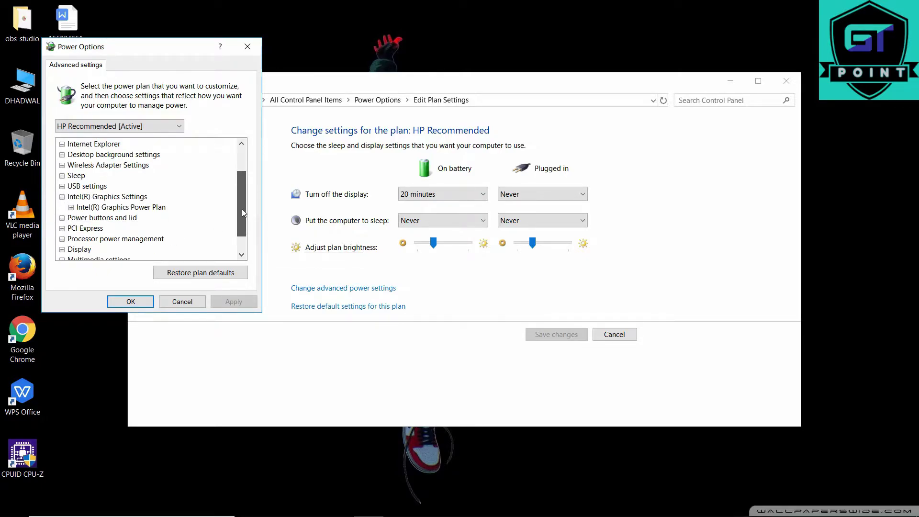
pyautogui.click(72, 209)
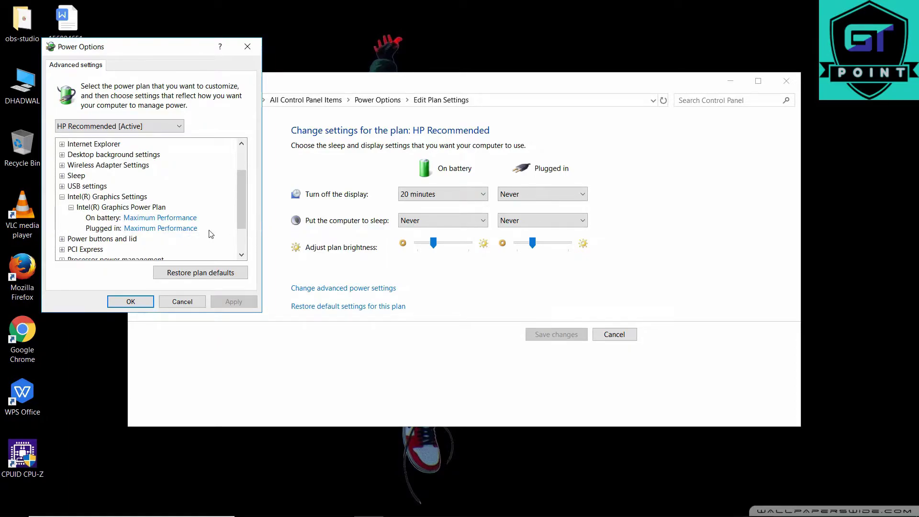
# Set On battery and Plugged in to Maximum Performance and confirm with OK.
pyautogui.click(167, 218)
pyautogui.click(185, 222)
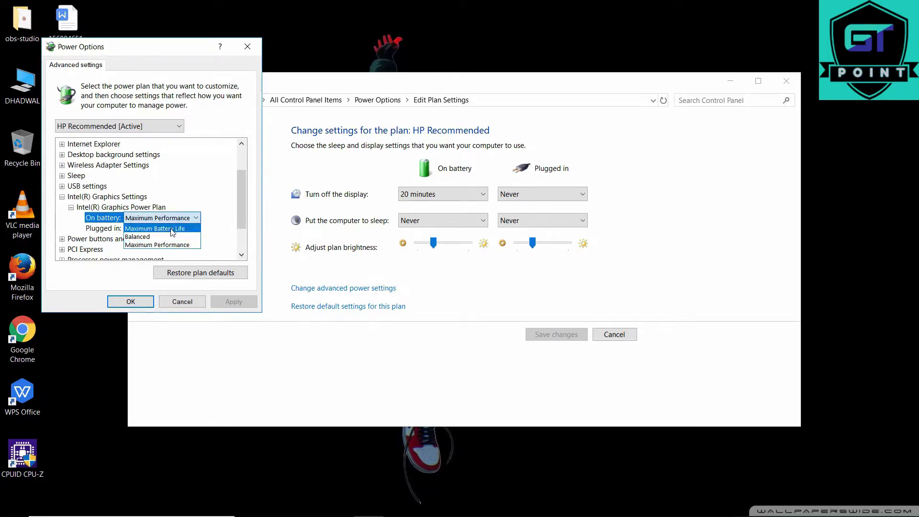
pyautogui.click(154, 246)
pyautogui.click(158, 228)
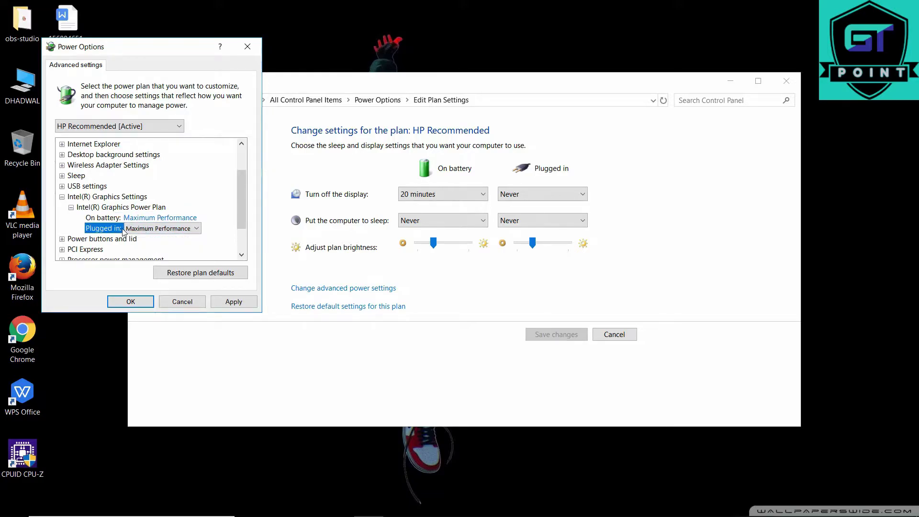
pyautogui.click(196, 228)
pyautogui.click(158, 254)
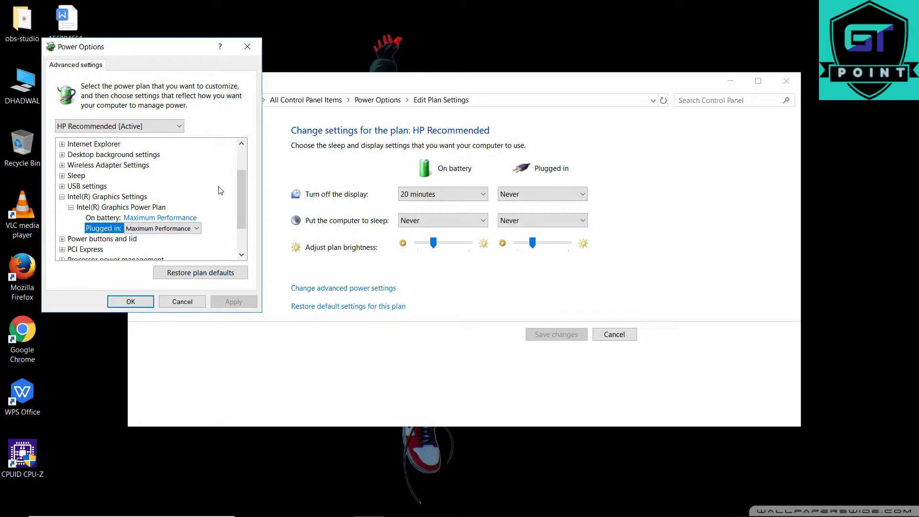
pyautogui.click(131, 301)
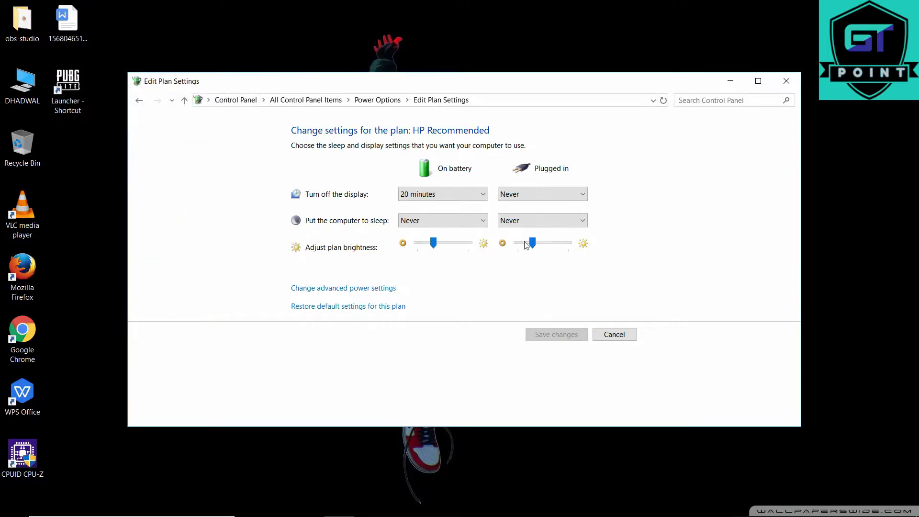
pyautogui.click(786, 82)
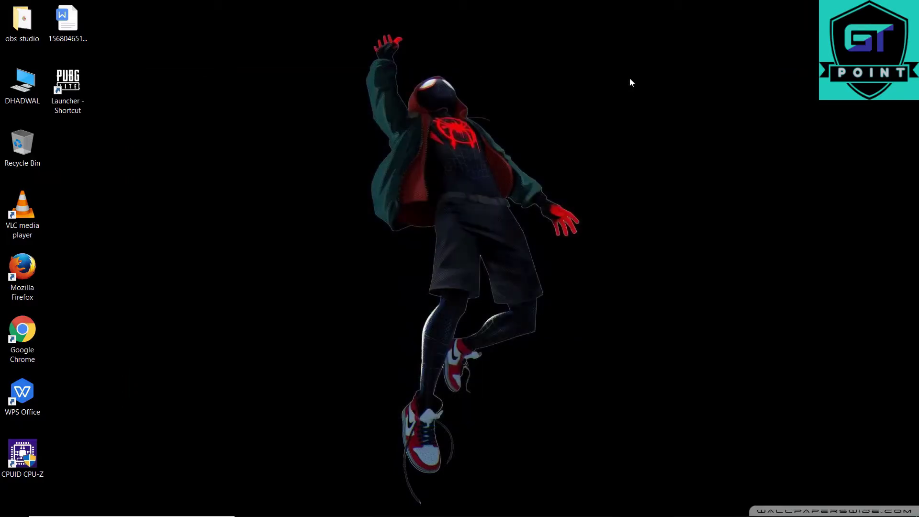
pyautogui.rightClick(630, 78)
pyautogui.click(655, 113)
pyautogui.rightClick(557, 103)
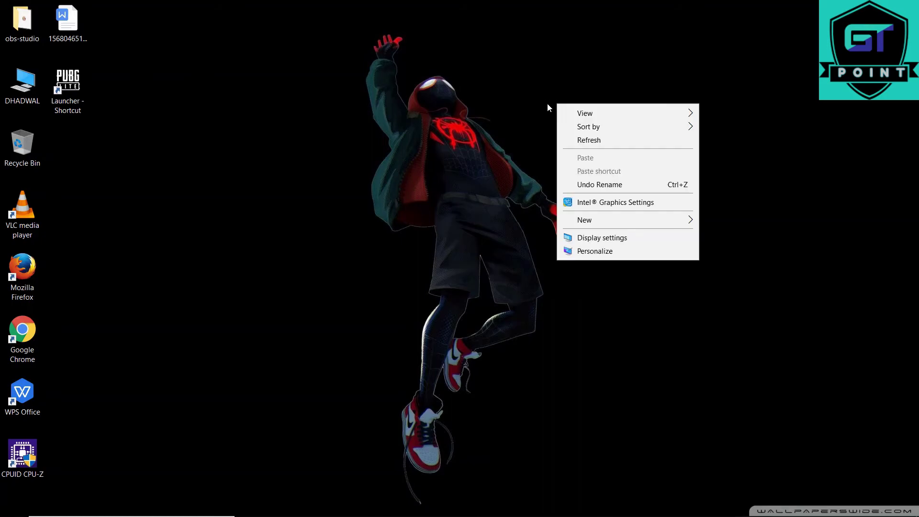
pyautogui.click(582, 142)
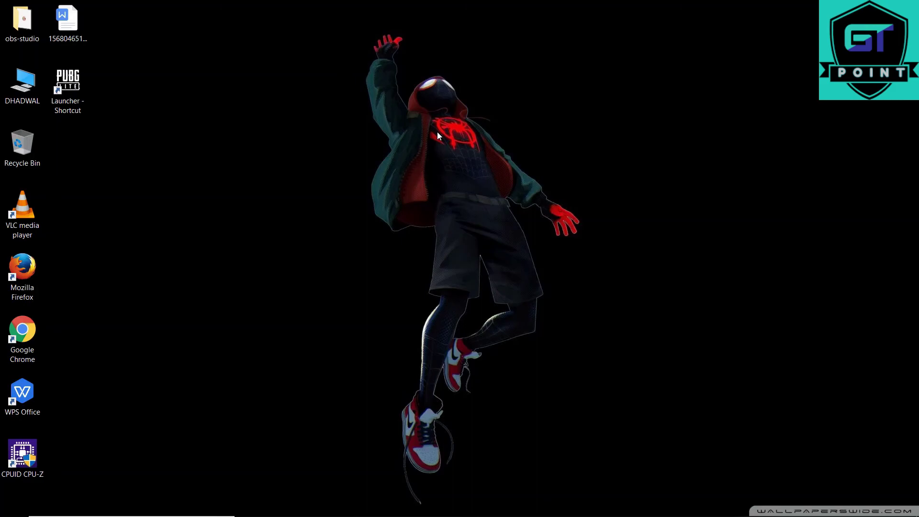
pyautogui.rightClick(437, 131)
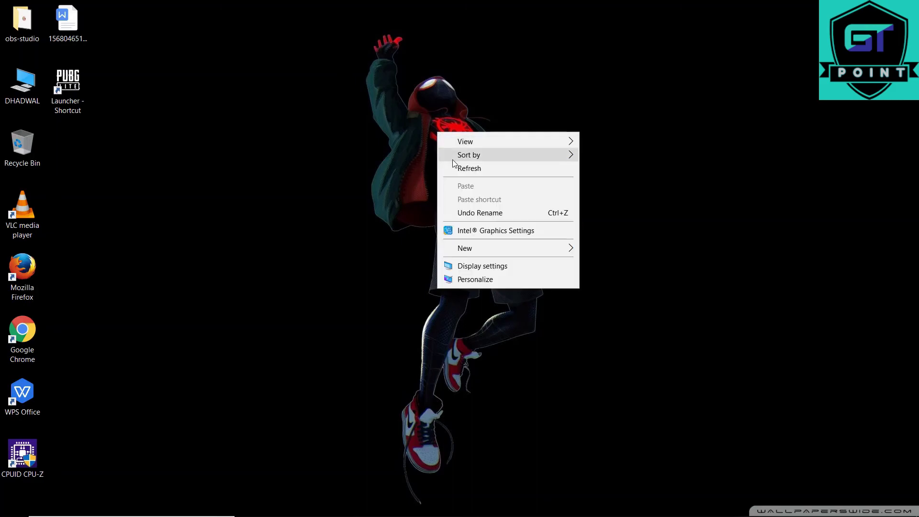
pyautogui.click(458, 171)
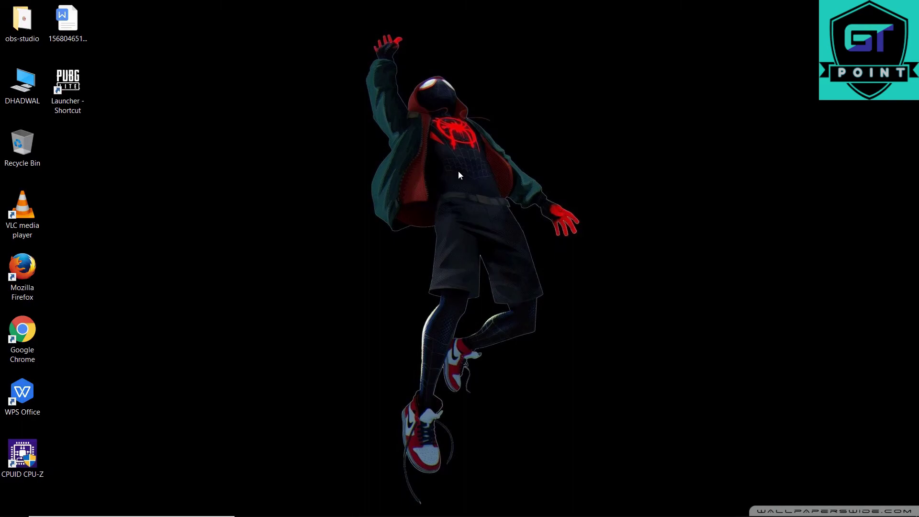